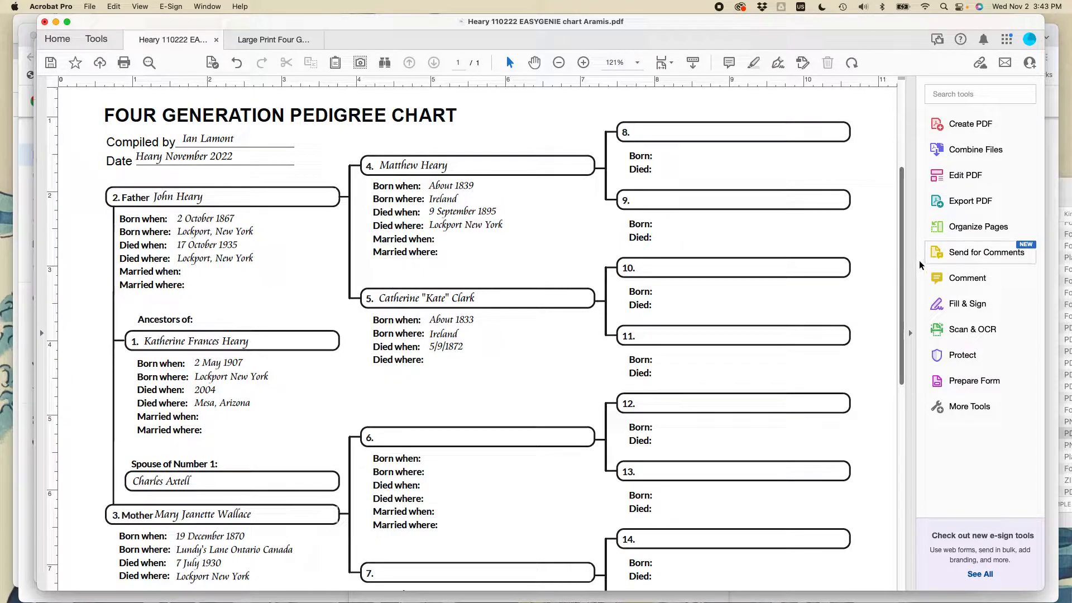
Fill in ancestor 6 on the pedigree chart with the person's full name and birth year.
drag(898, 267, 883, 469)
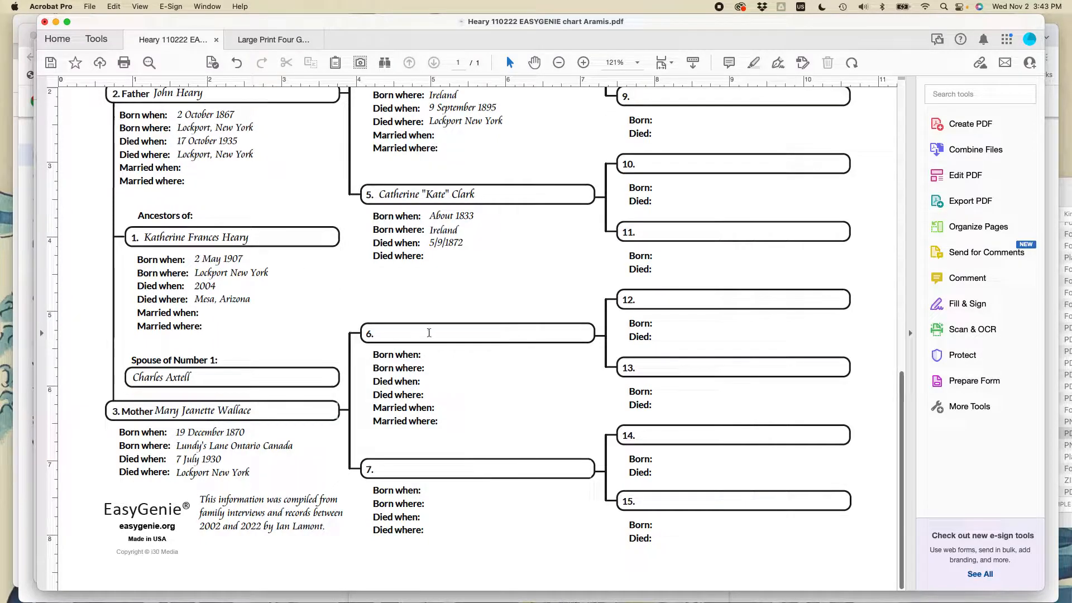
click(408, 332)
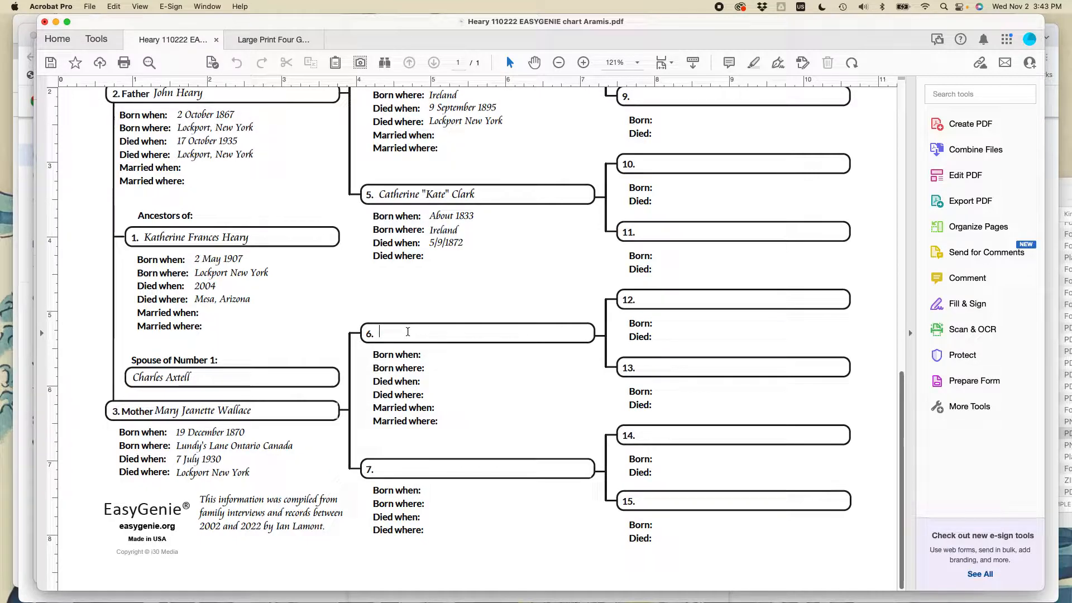
text(John Wallace)
key(Tab)
text(18)
Switch to the FamilySearch results in Safari and copy the person's name from the death record's details.
key(super+Tab)
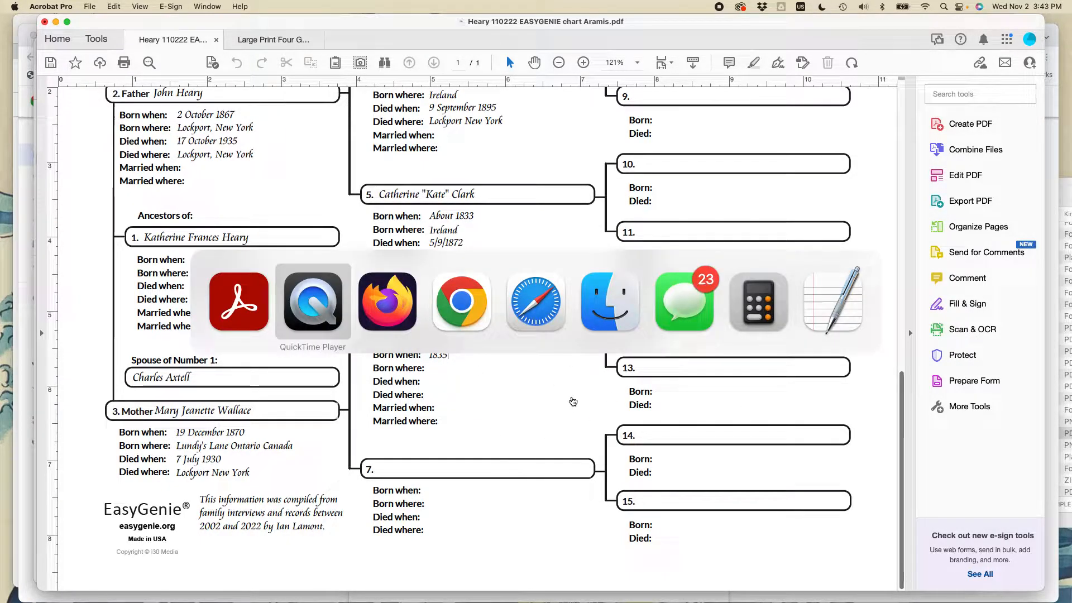
key(super+Tab)
key(super+Tab)
key(super+Tab)
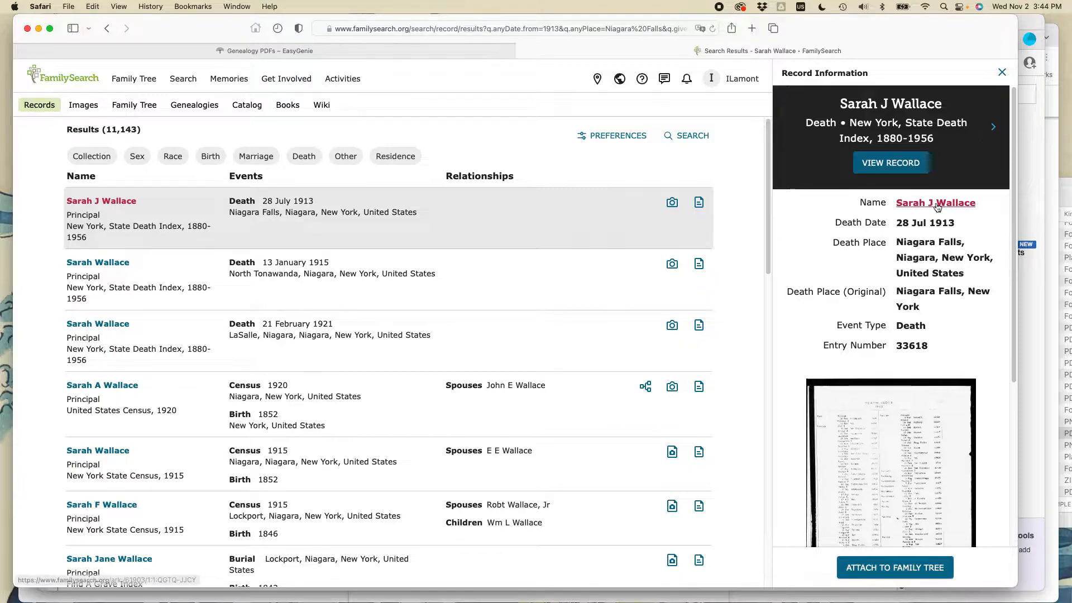
click(985, 203)
drag(977, 204, 895, 206)
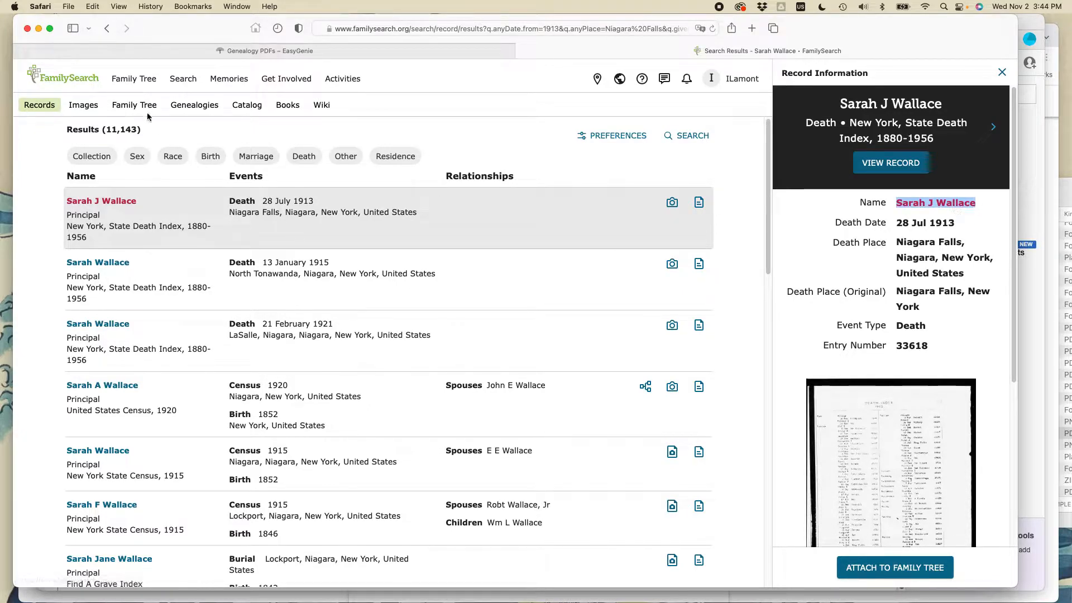
click(93, 6)
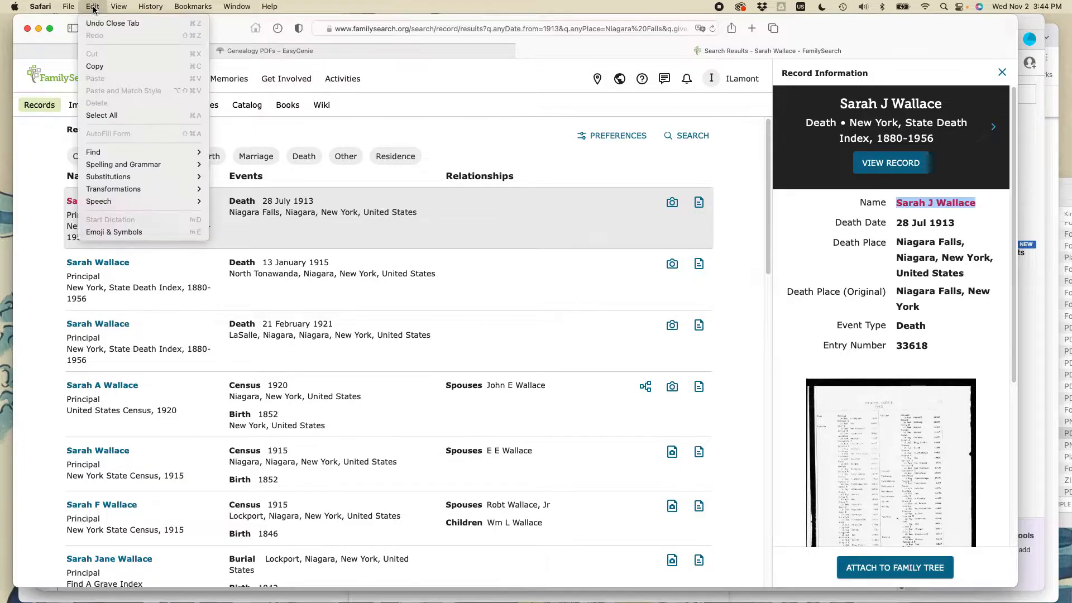
click(117, 66)
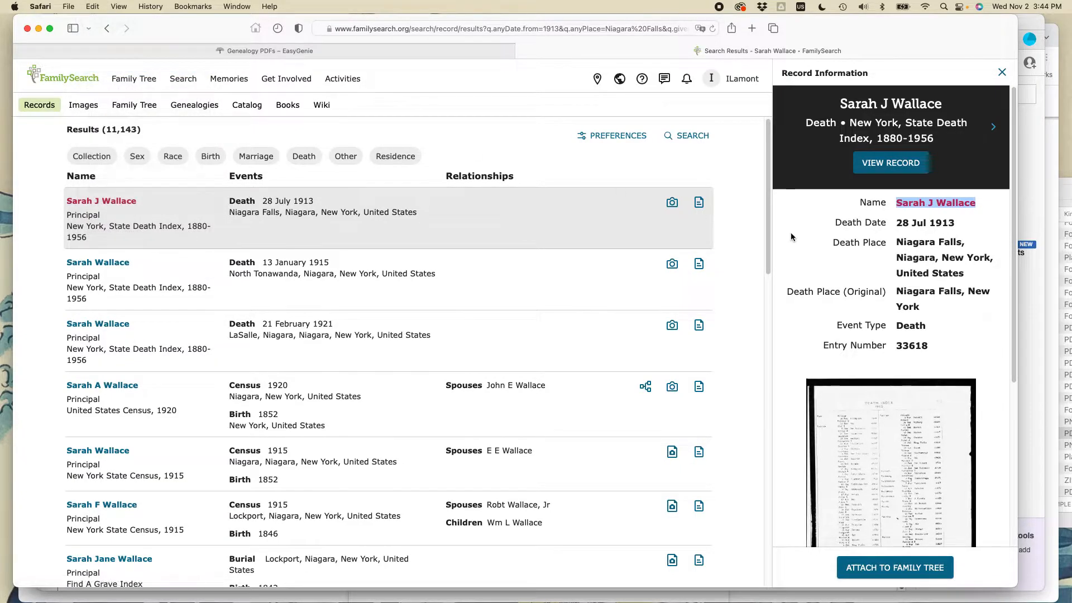
right_click(931, 207)
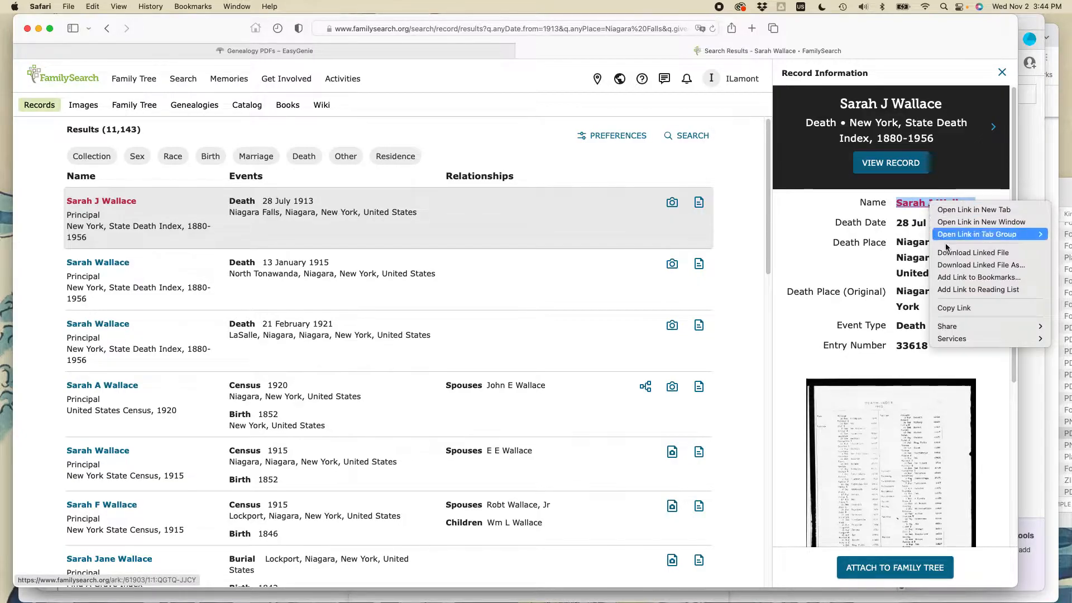
mouse_move(965, 341)
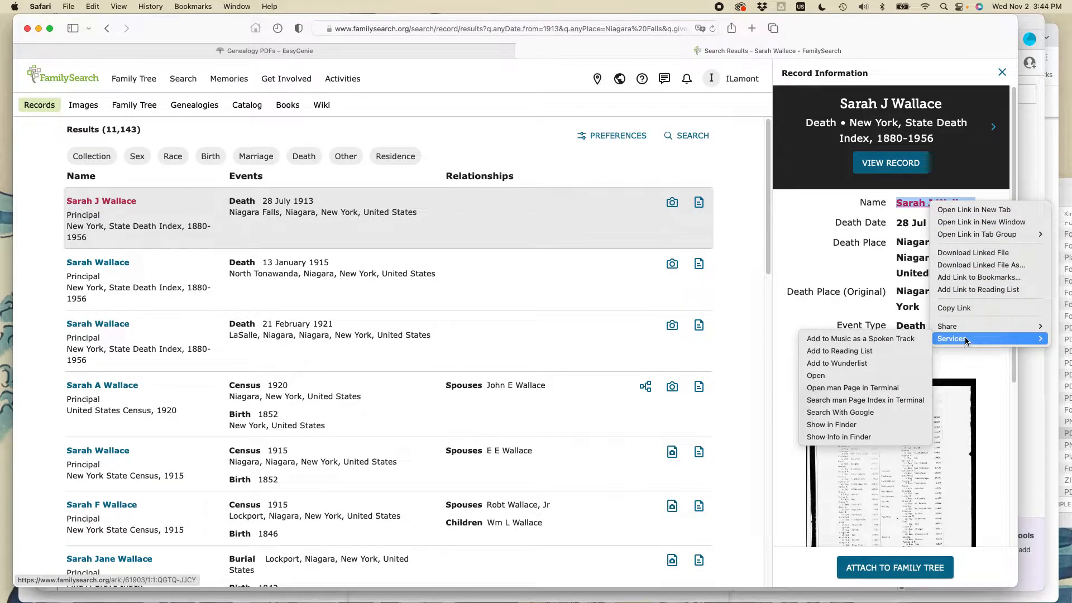
click(960, 310)
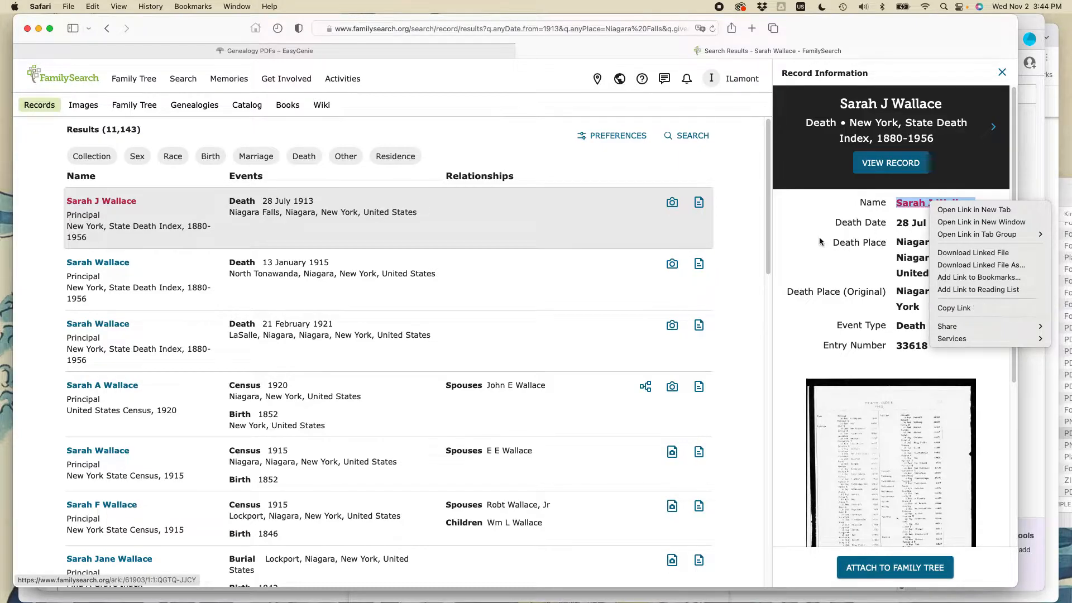
Copy the name selected in the death record and paste it as ancestor 7's name in the Acrobat pedigree chart.
click(90, 6)
click(112, 66)
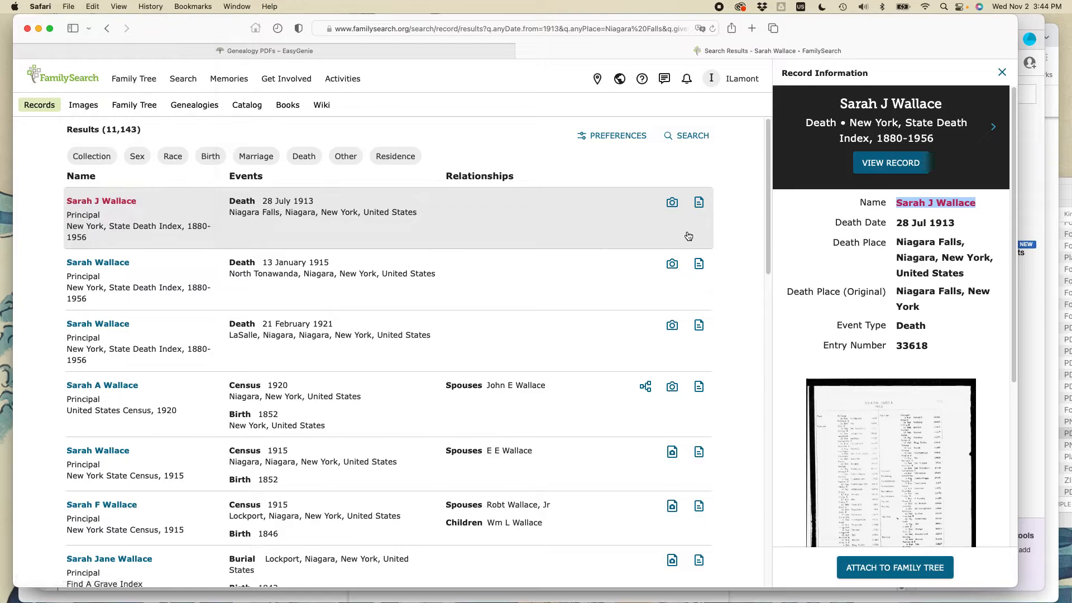
key(super+Tab)
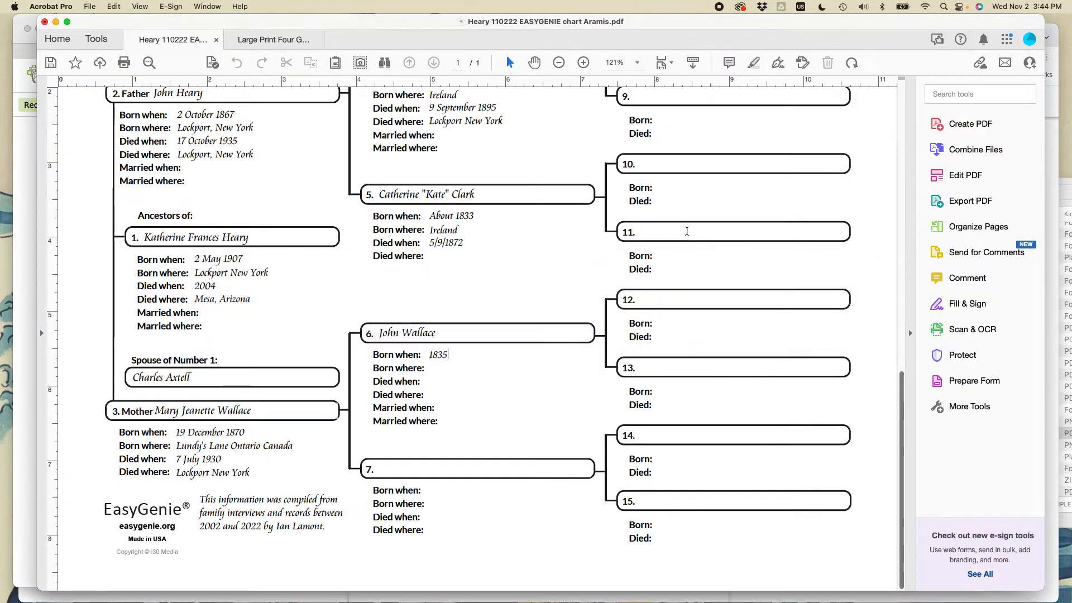
scroll(468, 255, up, 3)
scroll(468, 255, up, 2)
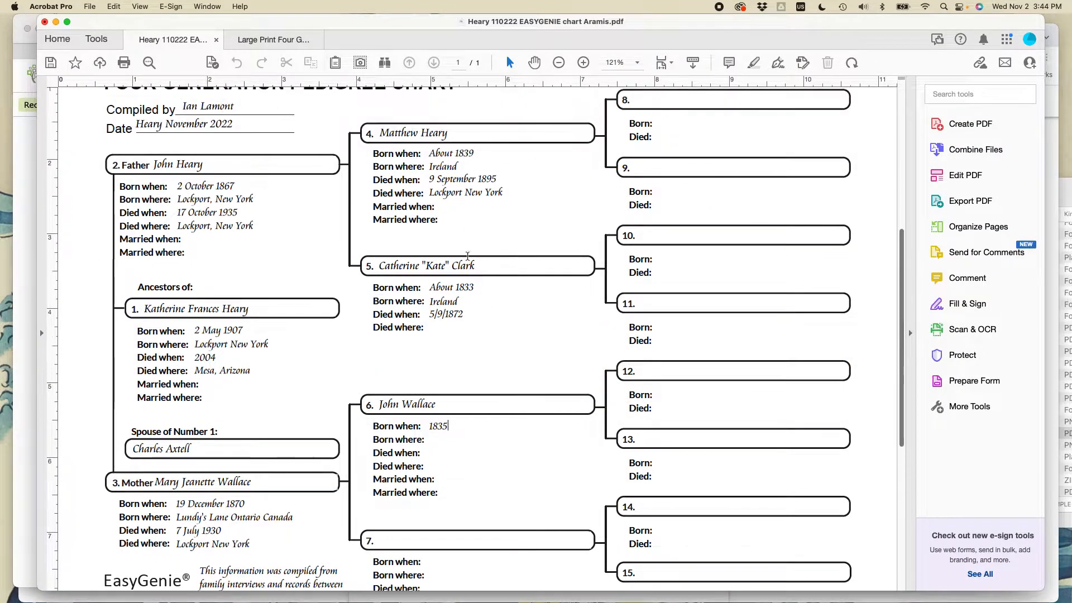
drag(899, 226, 896, 403)
click(406, 488)
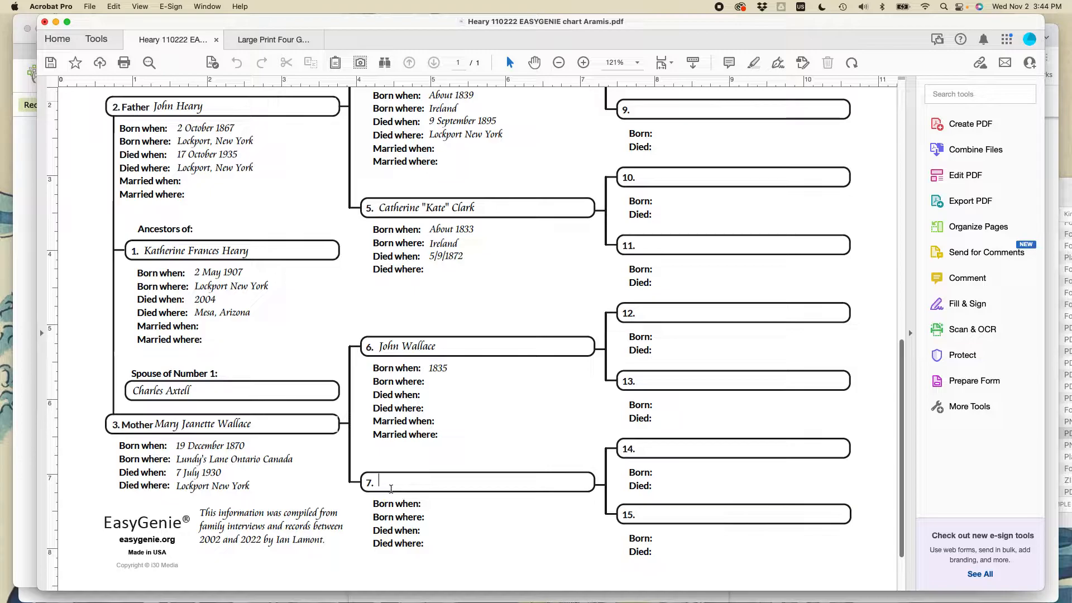
click(114, 6)
click(135, 82)
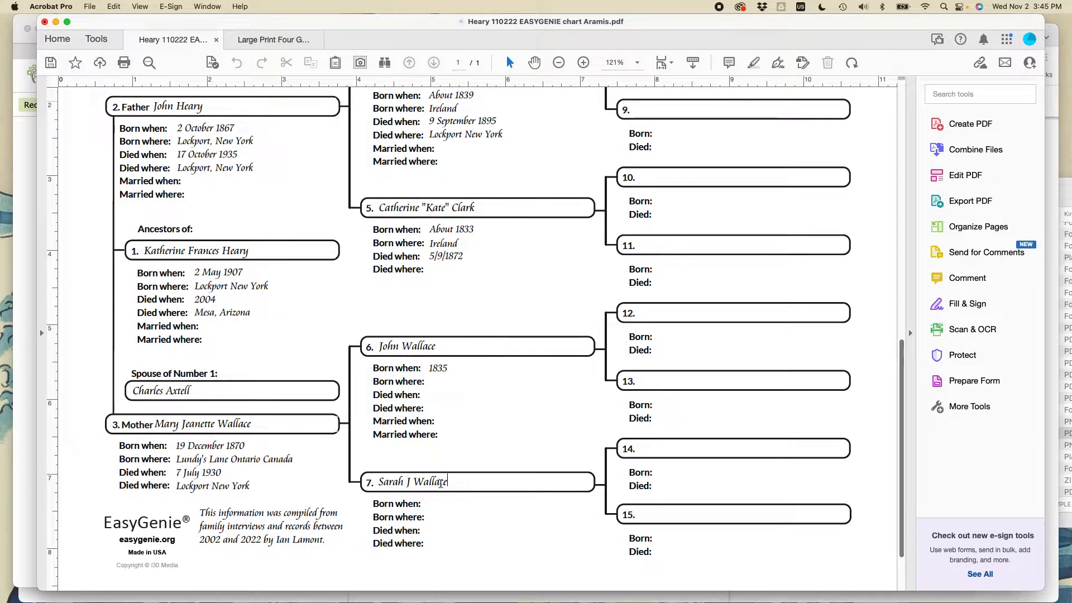
Expand ancestor 7's middle initial to the full middle name and replace the surname with the maiden name.
click(410, 481)
text(ane)
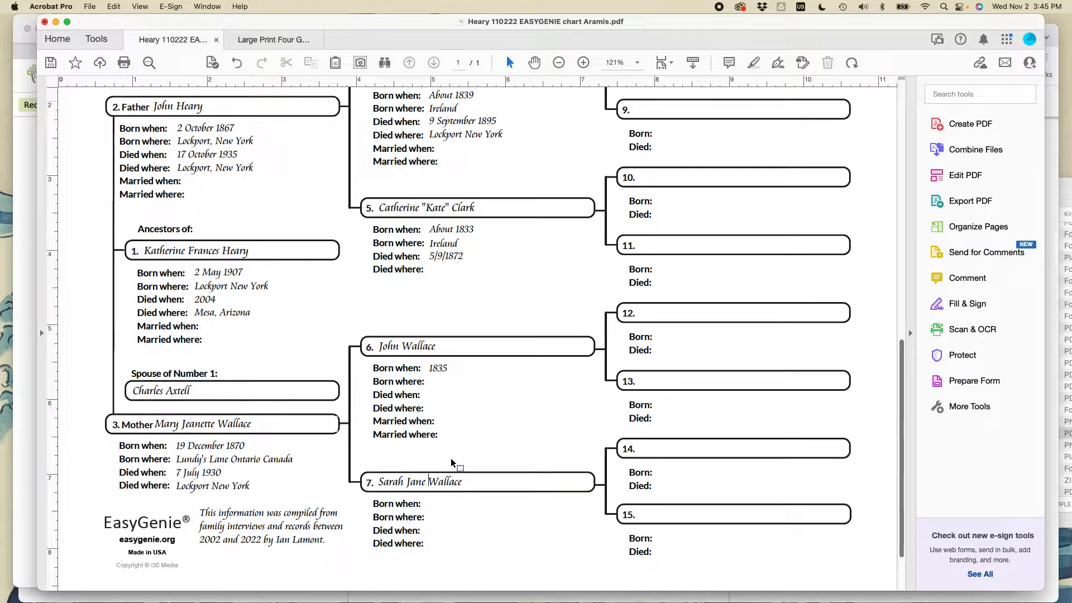
key(shift+End)
text(McCartney)
Enter ancestor 7's approximate birth year and set the birthplace to England.
click(433, 503)
text(About 1842)
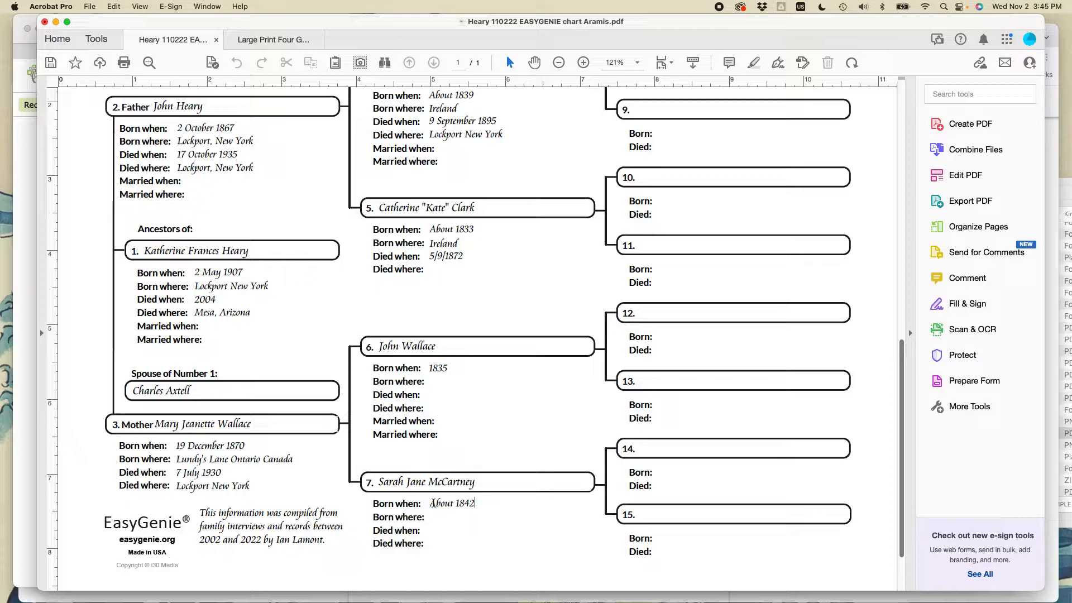
key(Tab)
text(Englan)
key(Tab)
Copy the death date 28 Jul 1913 from the FamilySearch record in Safari and paste it as ancestor 7's death date in Acrobat.
key(super+Tab)
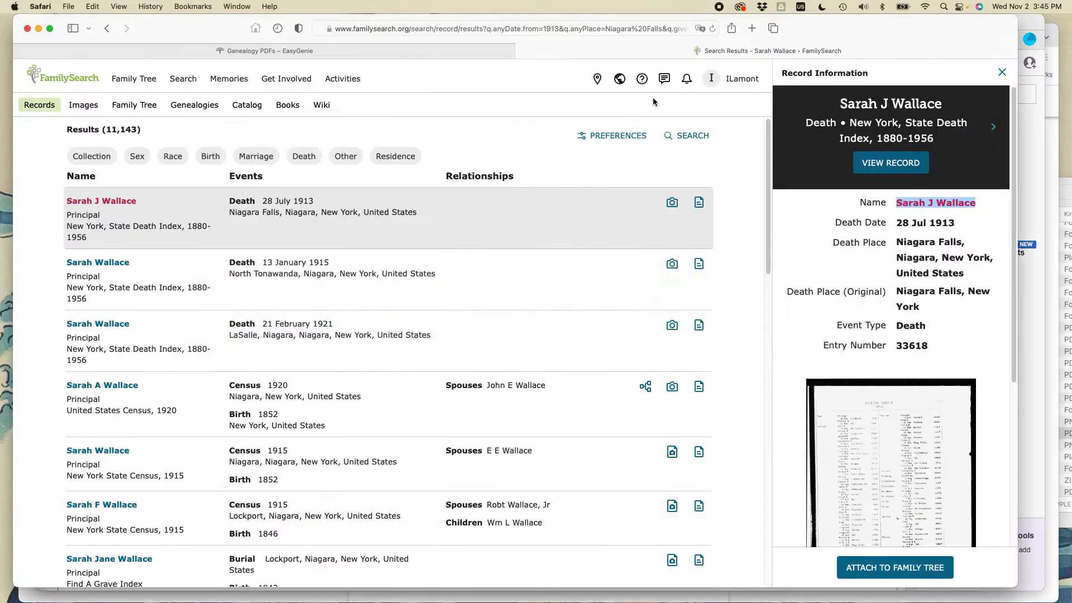
drag(898, 224, 957, 226)
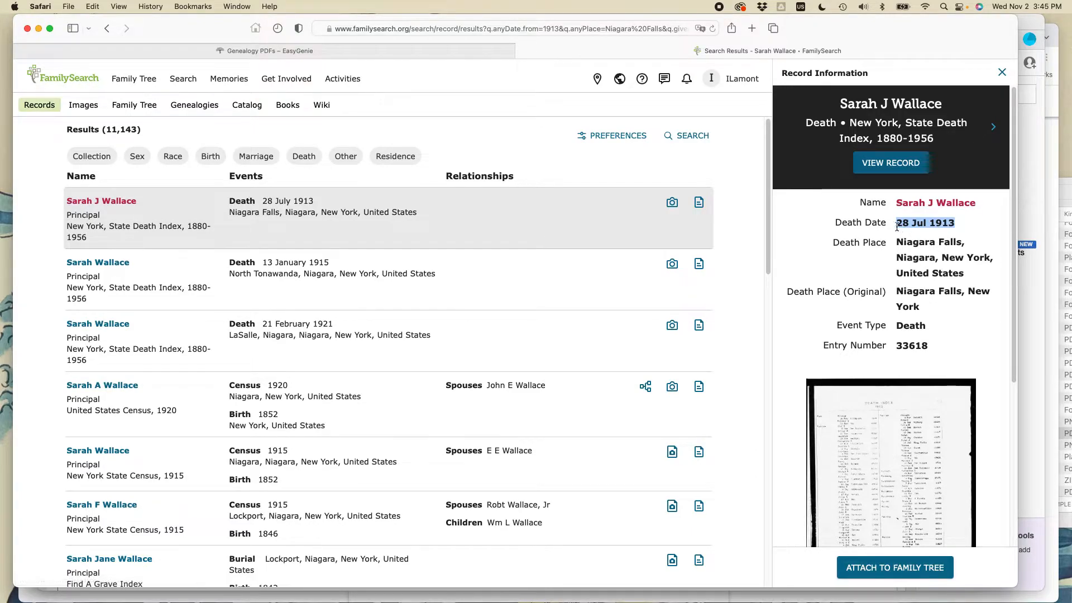
click(99, 6)
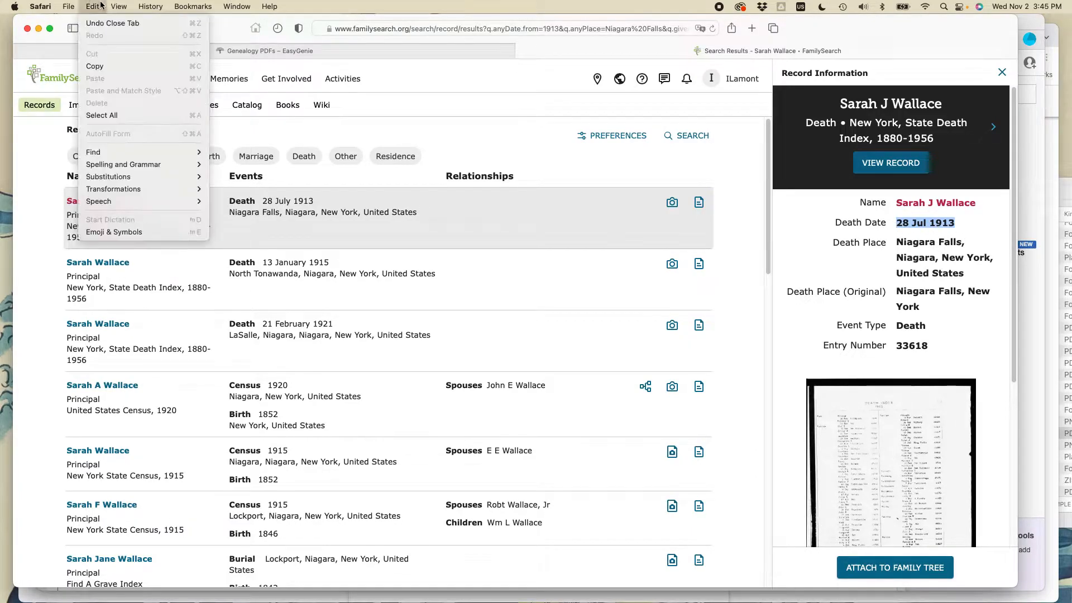
click(98, 66)
key(super+Tab)
click(457, 535)
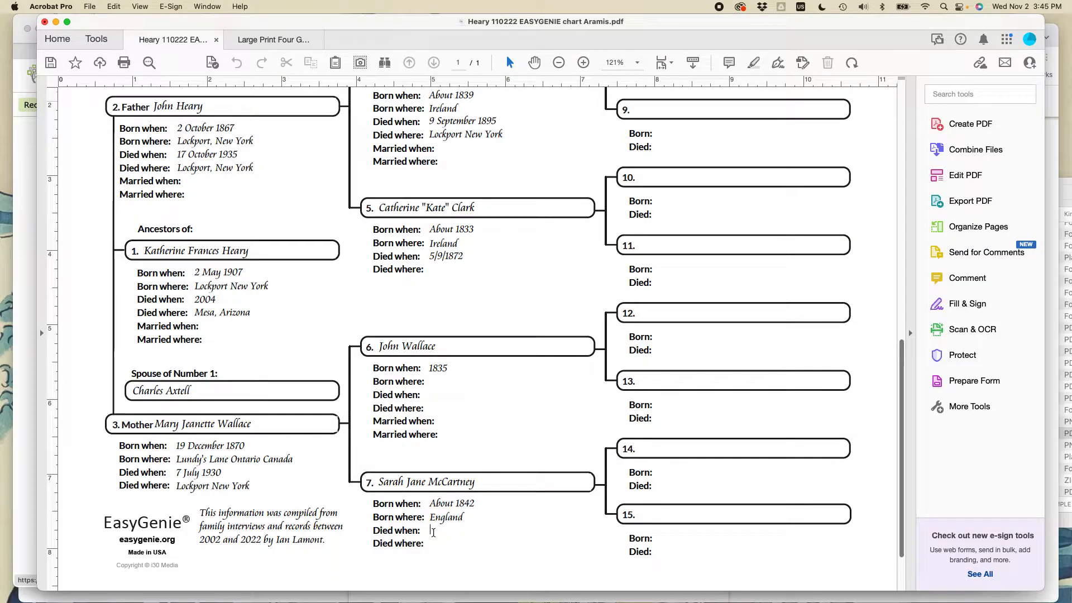
click(434, 532)
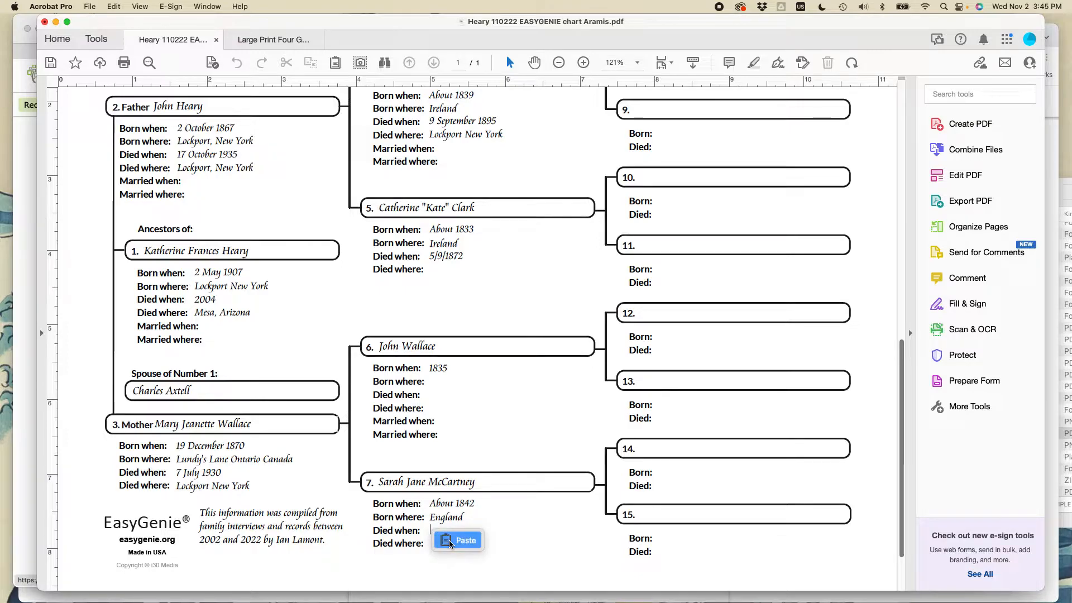
click(450, 542)
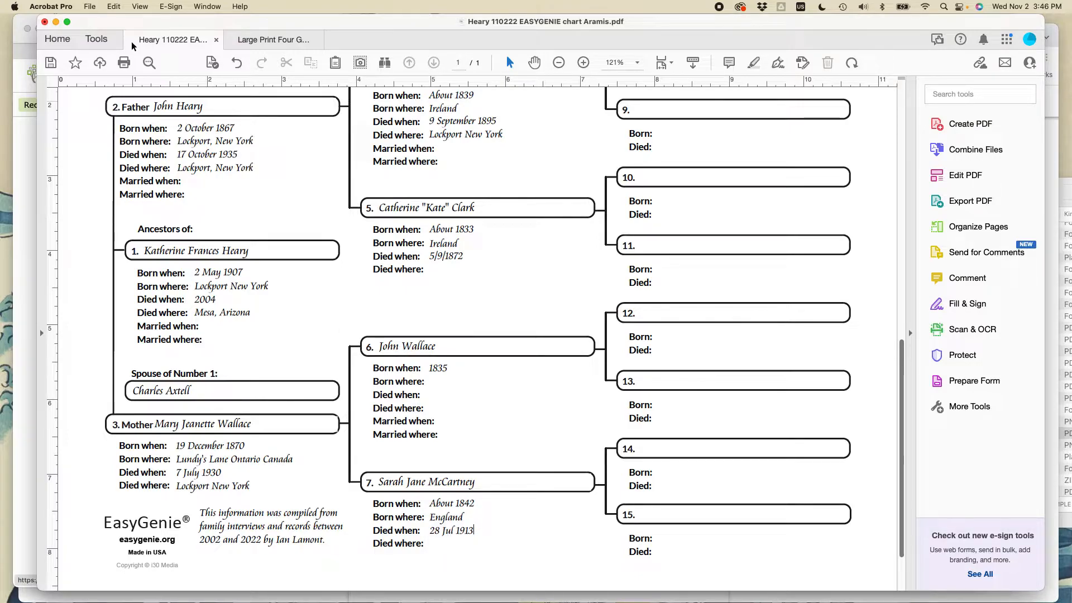
click(114, 7)
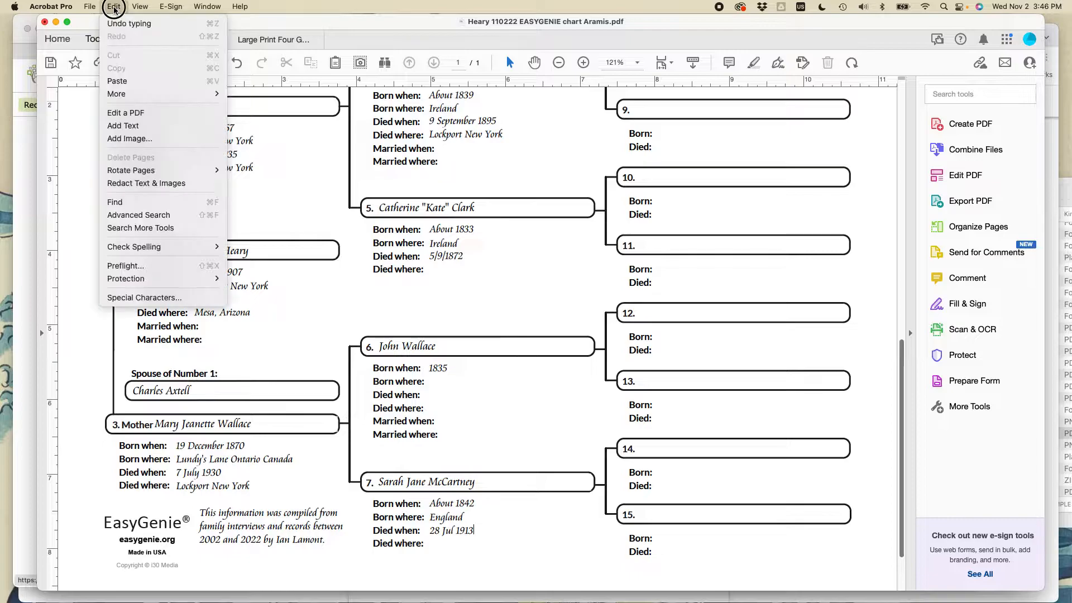
click(116, 79)
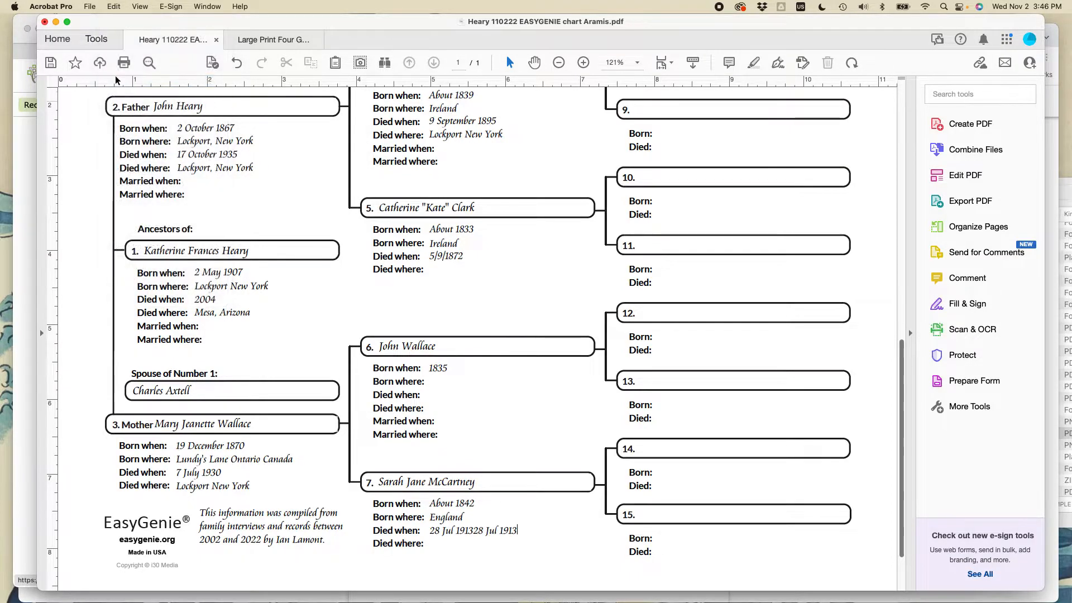
key(super+z)
Copy the death place "Niagara Falls, Niagara, New York, United States" from the record in Safari and paste it as ancestor 7's death place in Acrobat.
click(436, 546)
key(super+Tab)
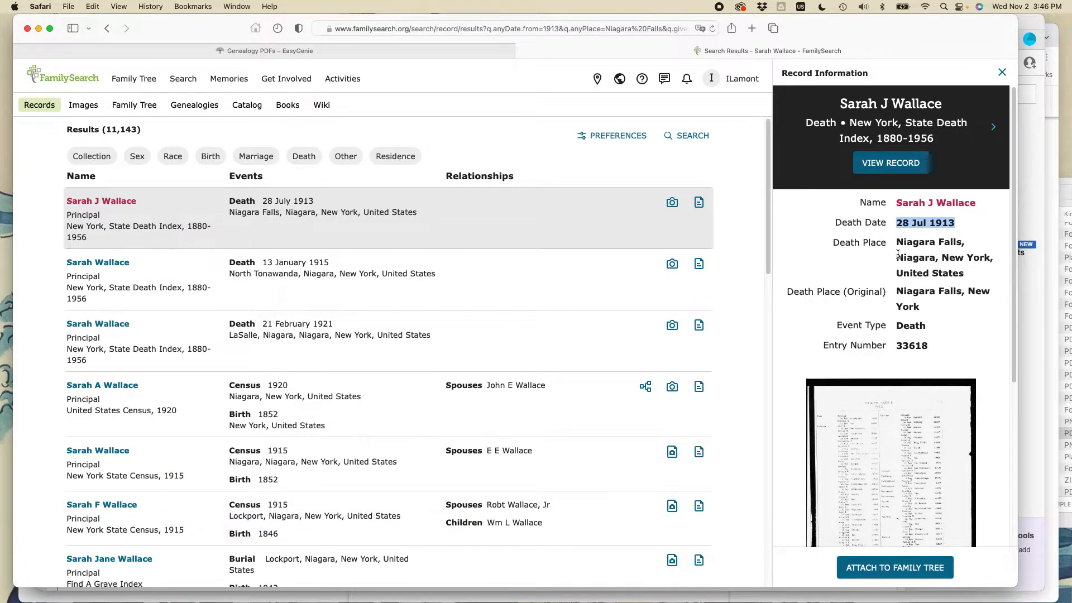
drag(898, 243, 965, 272)
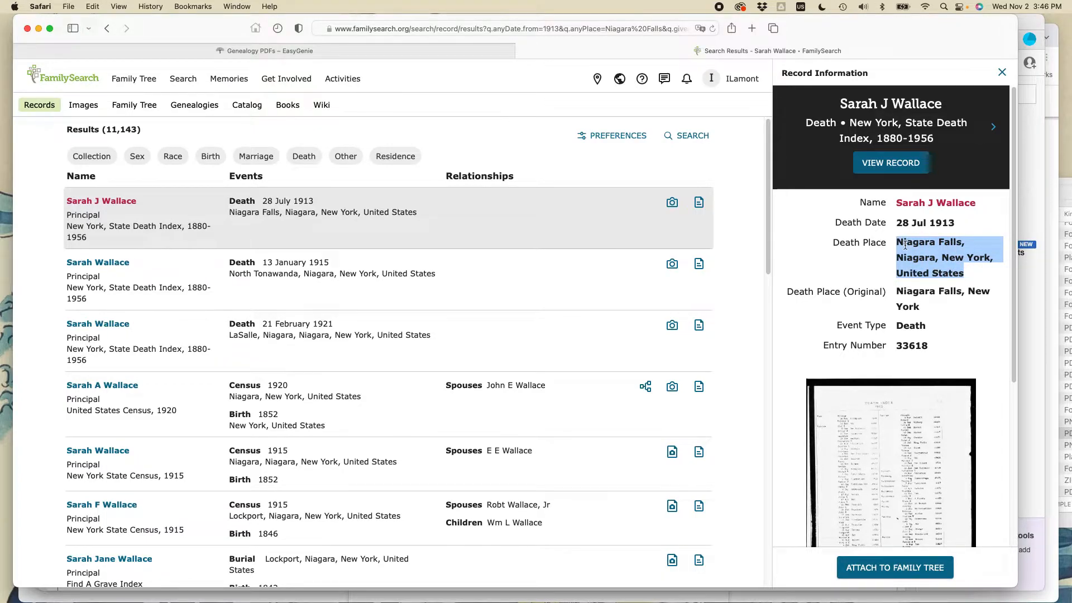
click(92, 7)
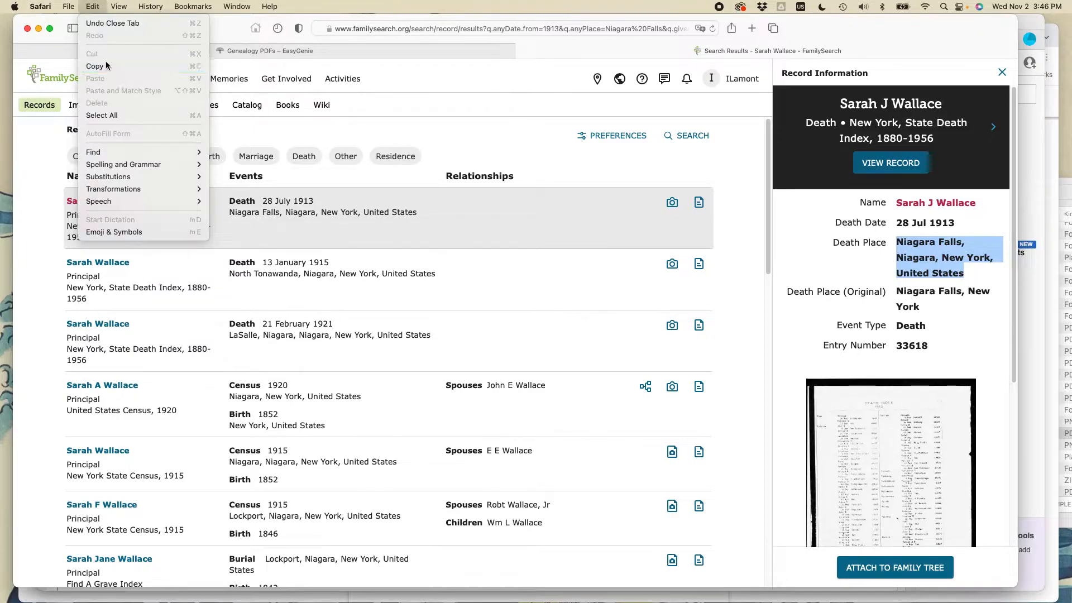
click(95, 66)
key(super+Tab)
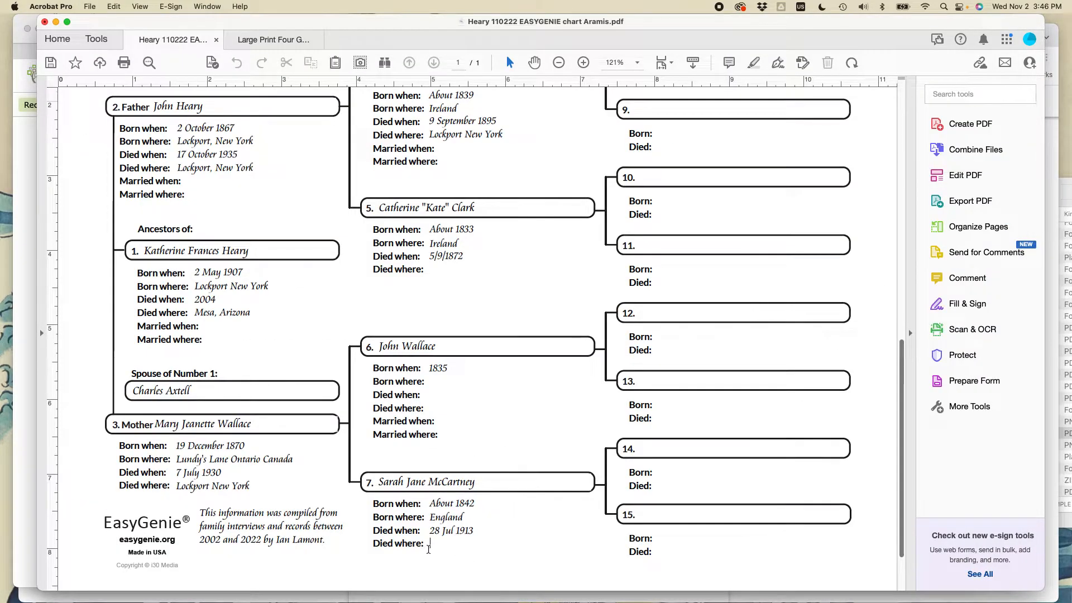
click(113, 6)
click(126, 80)
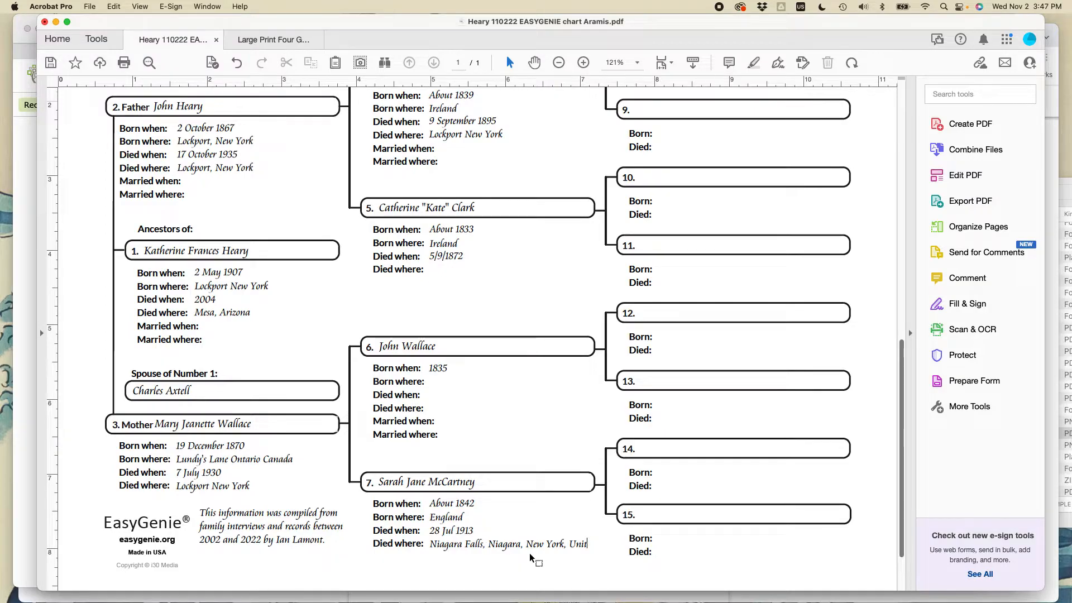
Trim the cut-off country from ancestor 7's death place so that it reads "Niagara Falls, Niagara, New York".
drag(569, 544, 595, 544)
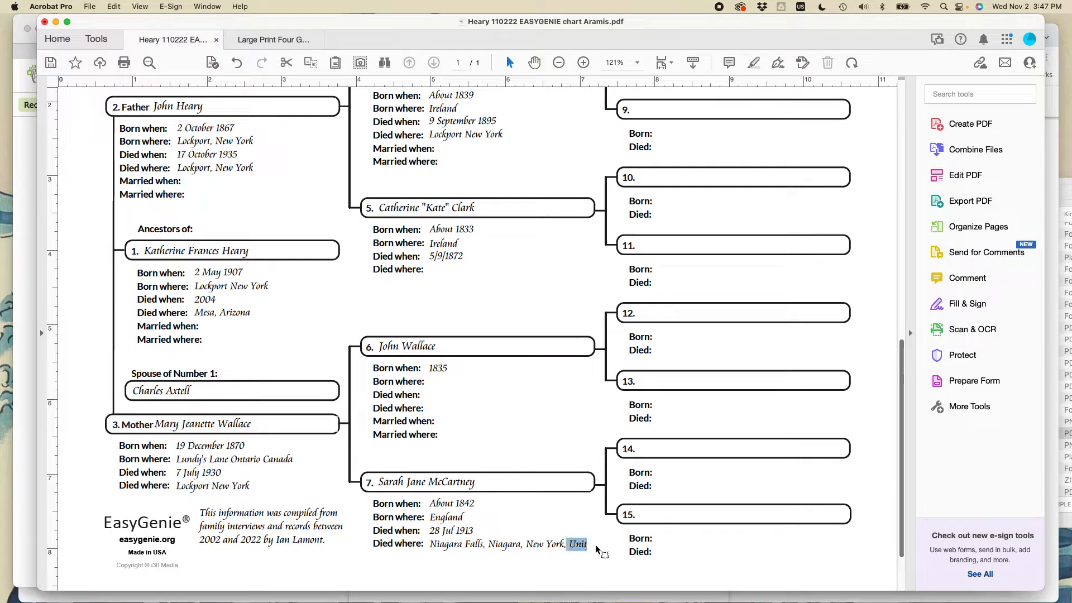
key(BackSpace)
key(BackSpace)
key(BackSpace)
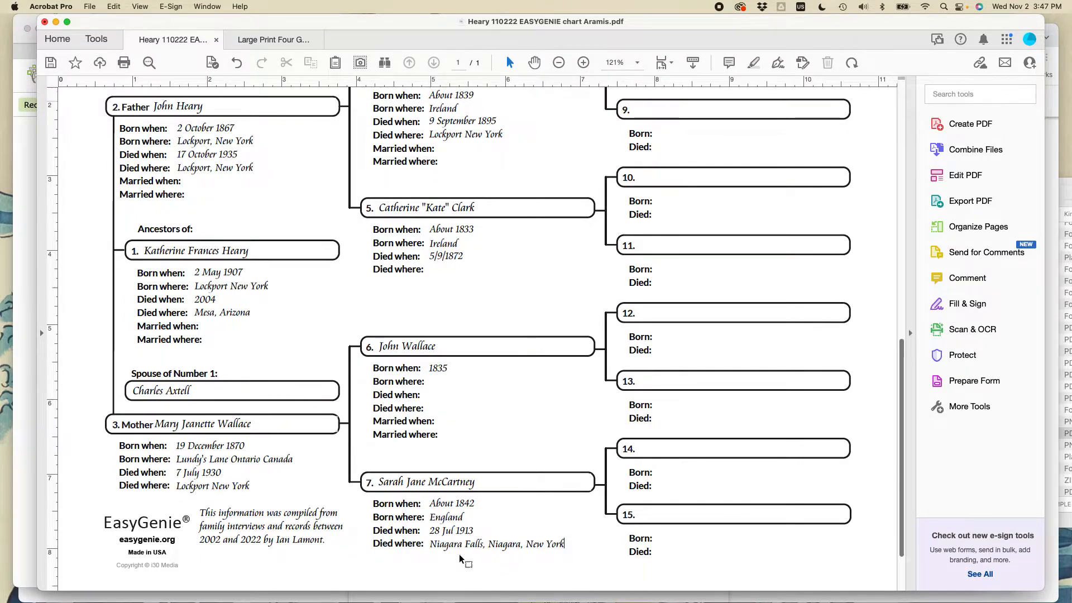
key(super+Tab)
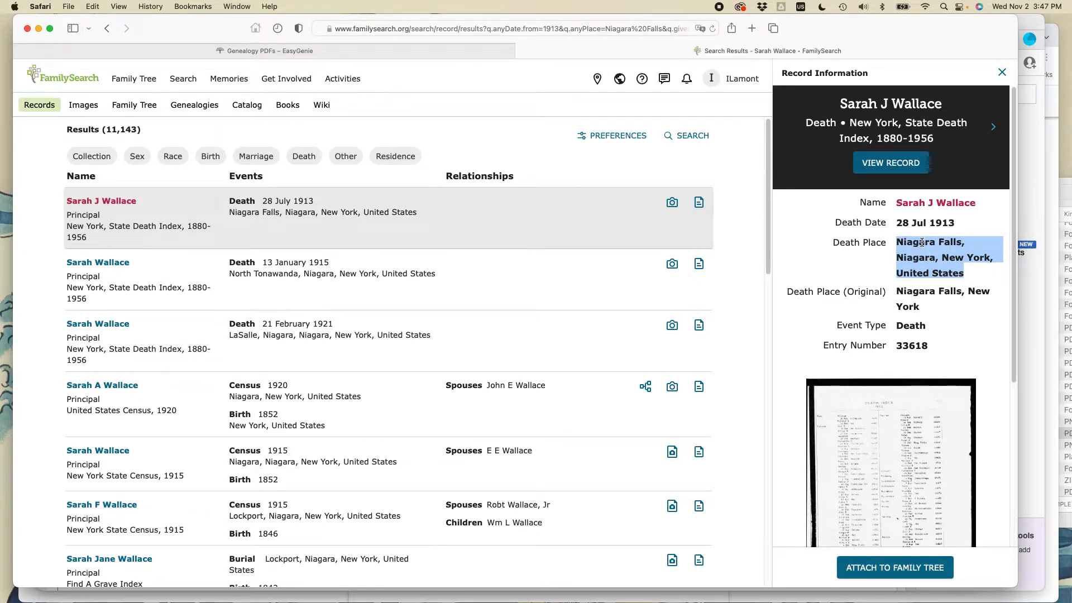
key(super+Tab)
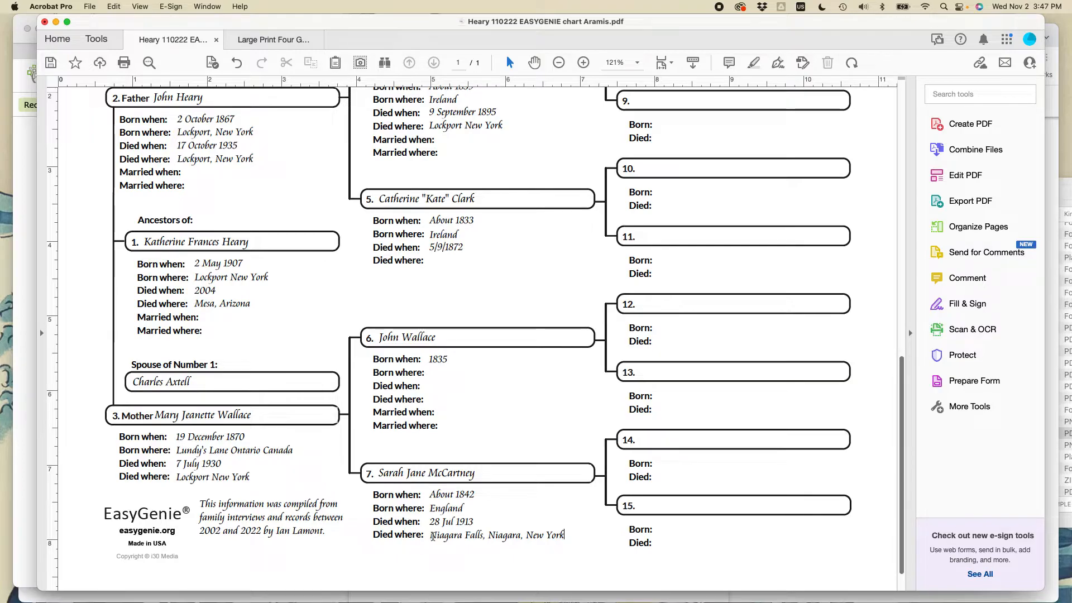
Paste the copied Niagara Falls place into the birth field of ancestor 14 on the filled-in large-print sample chart.
click(269, 38)
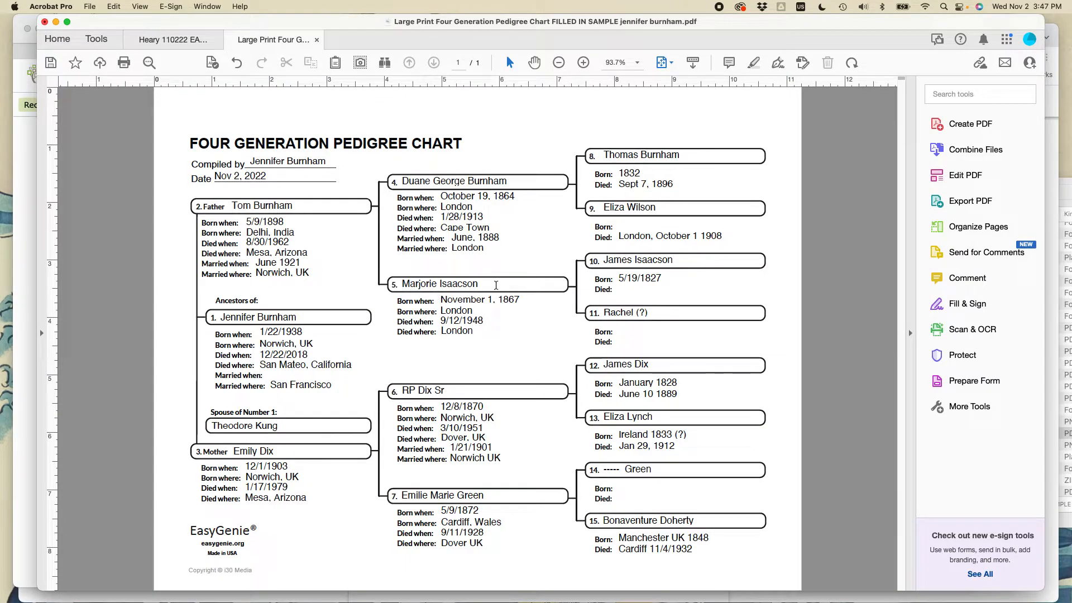
click(622, 484)
key(super+v)
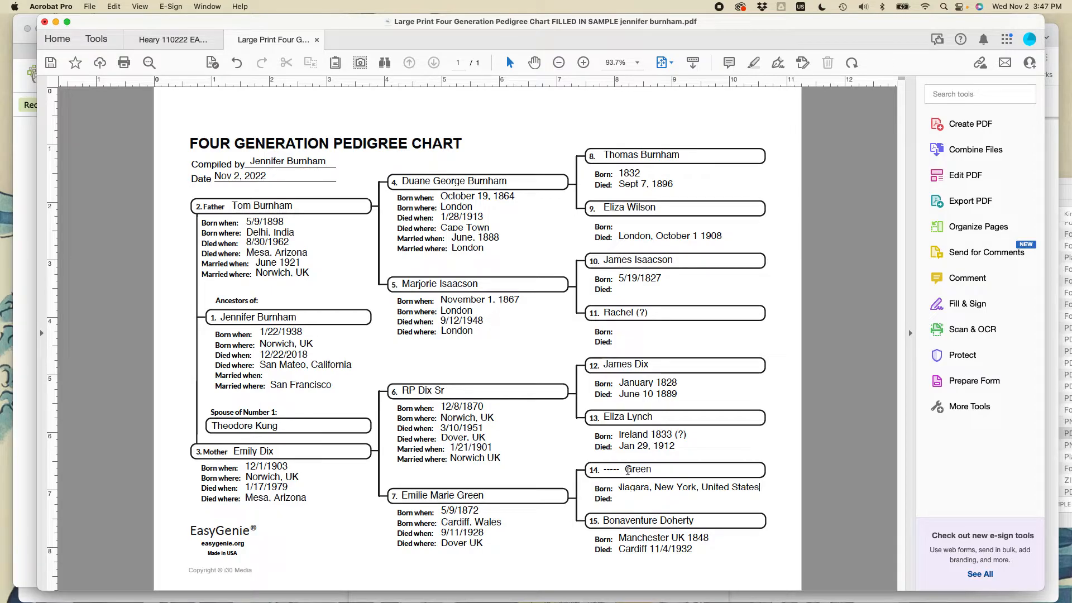
Return to the cursive pedigree chart, then switch to Safari and open the scanned death index image for the 28 July 1913 record.
click(170, 39)
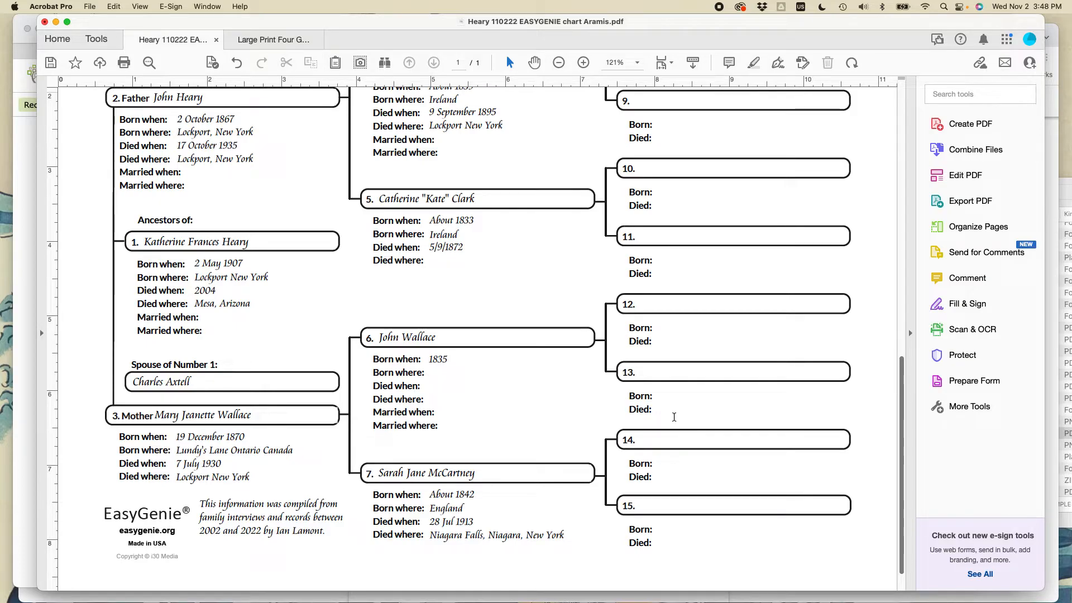
scroll(674, 414, up, 2)
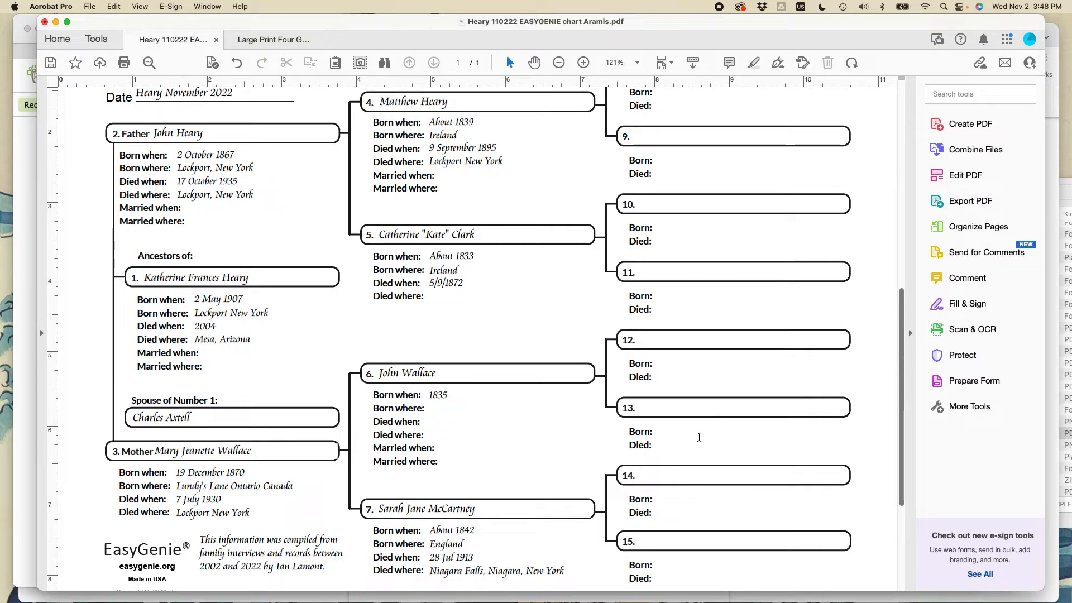
key(super+Tab)
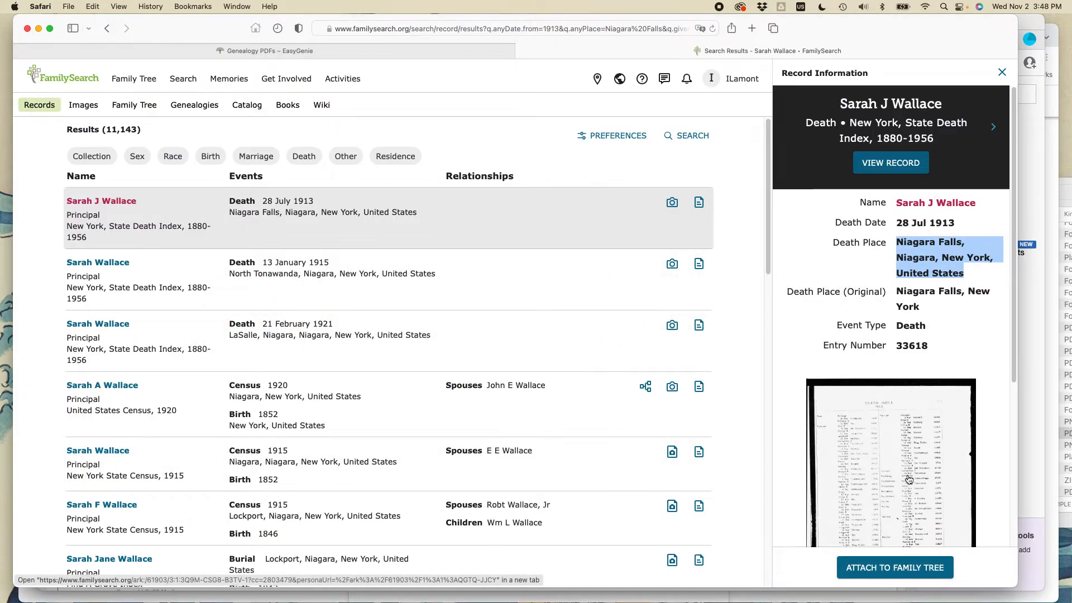
super+click(884, 472)
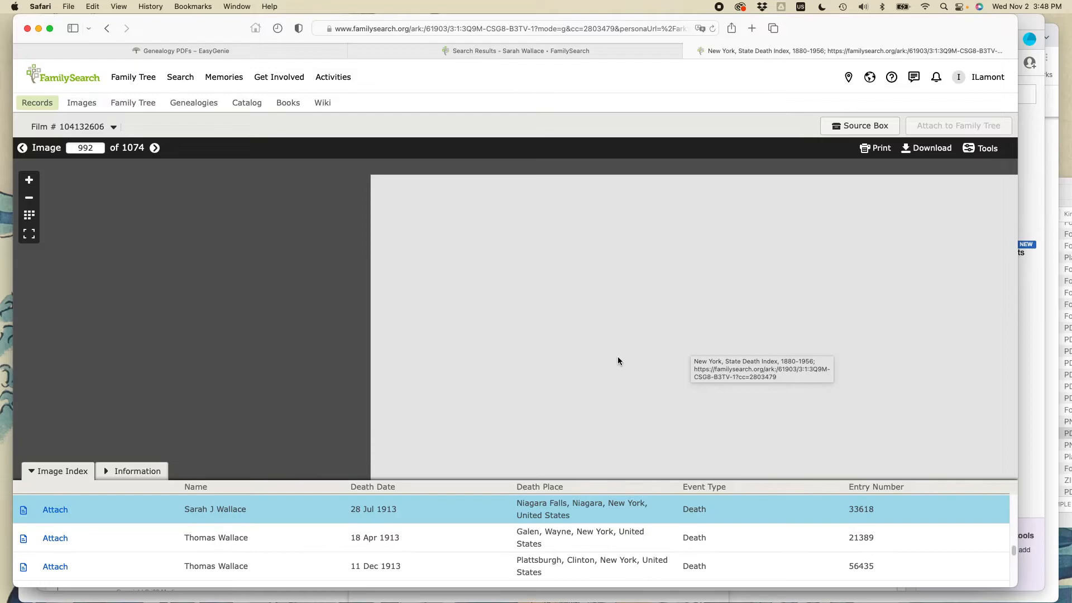
Switch back to Acrobat and review the upper part of the cursive four generation pedigree chart.
key(super+Tab)
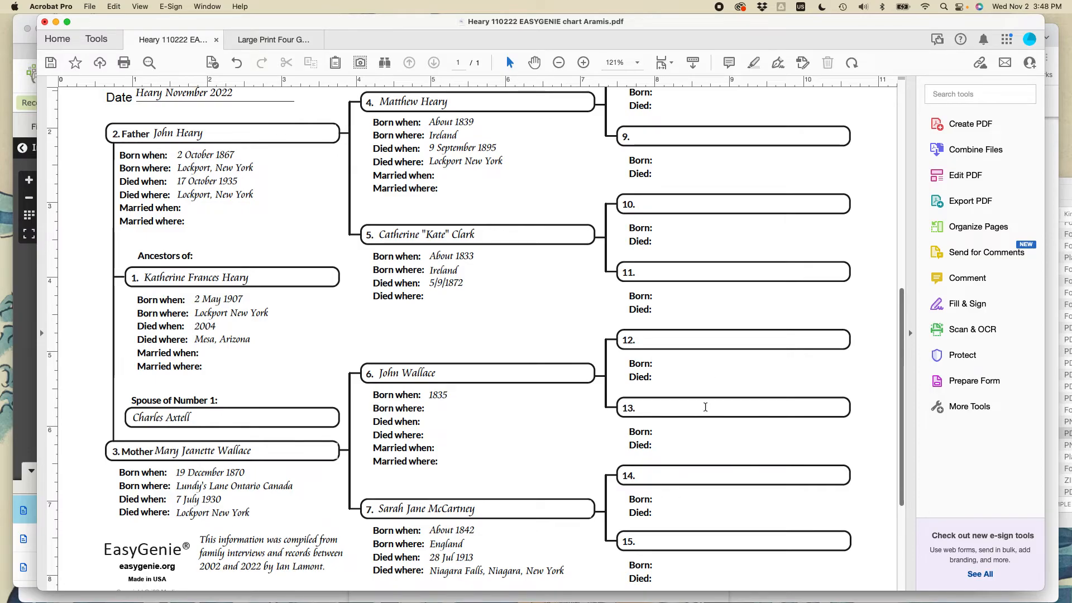
scroll(619, 320, up, 3)
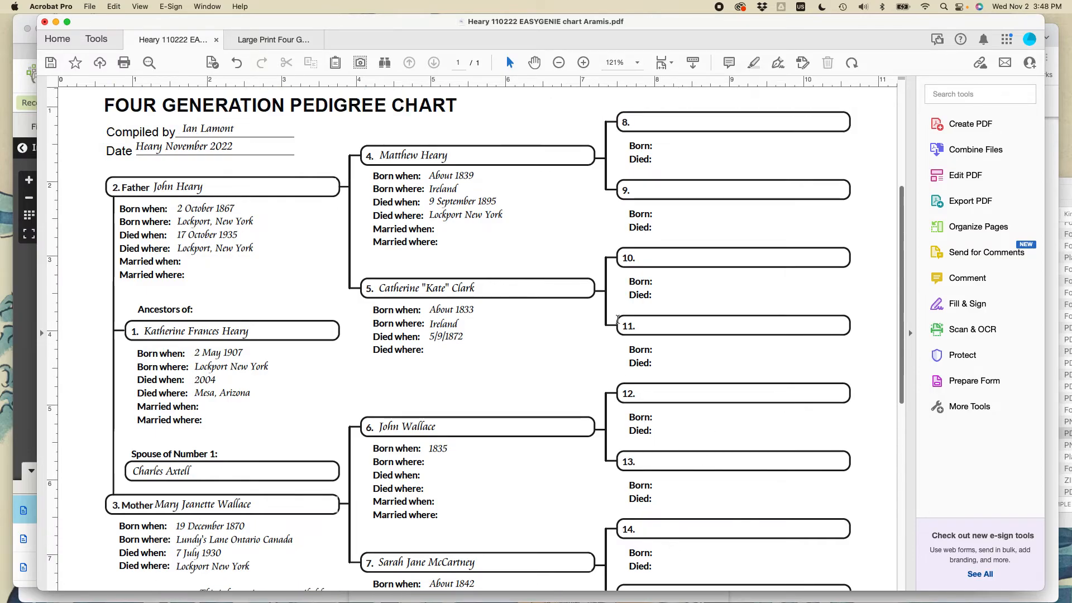
Switch to Safari and browse the fillable genealogy PDFs offered on the EasyGenie PDF Downloads page.
key(super+Tab)
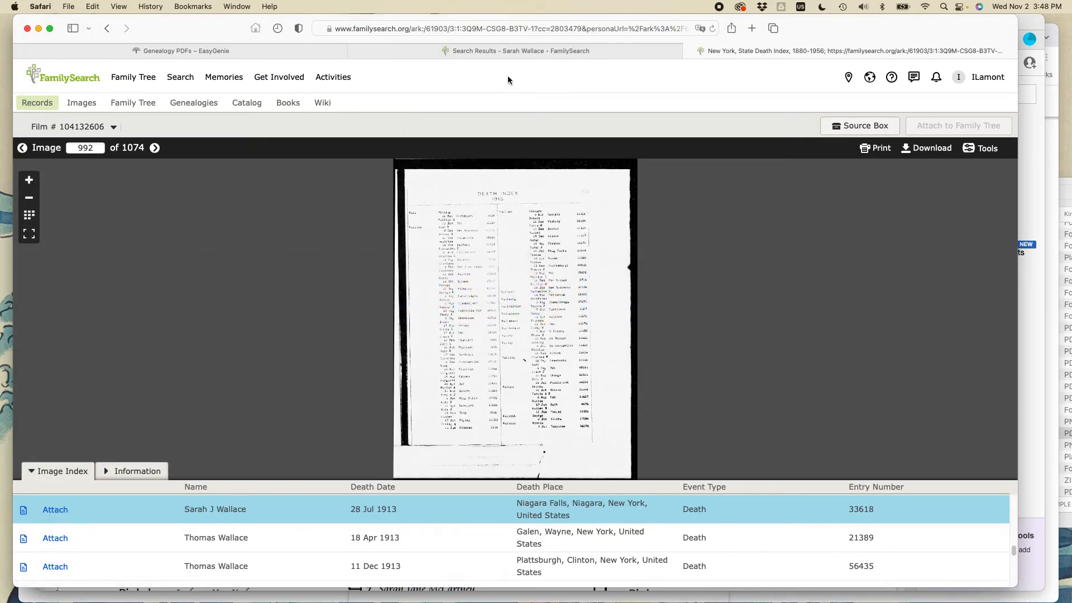
click(288, 51)
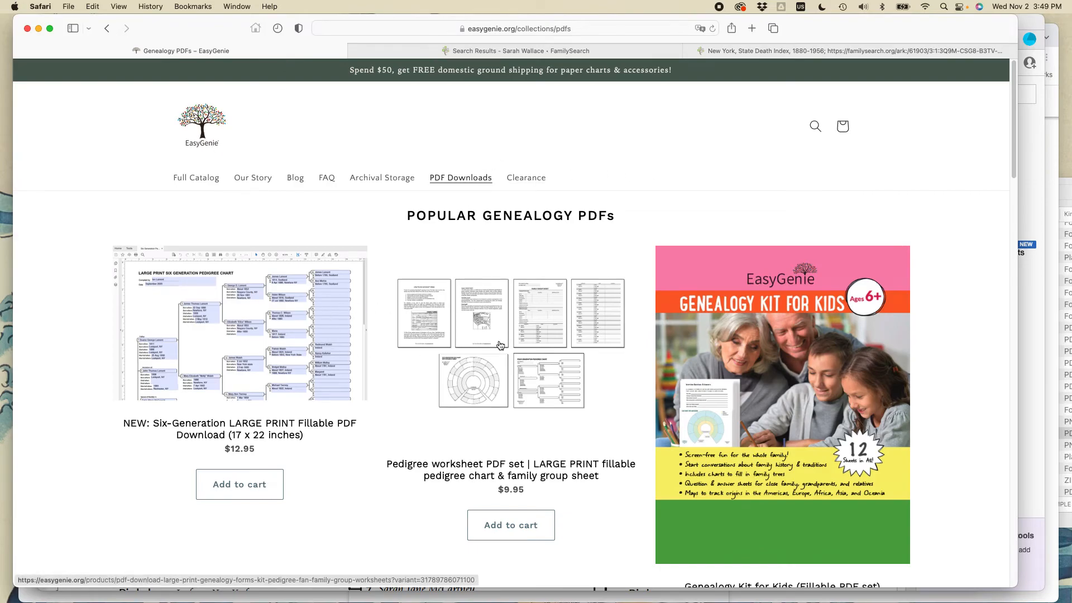
scroll(484, 335, down, 8)
scroll(495, 324, down, 12)
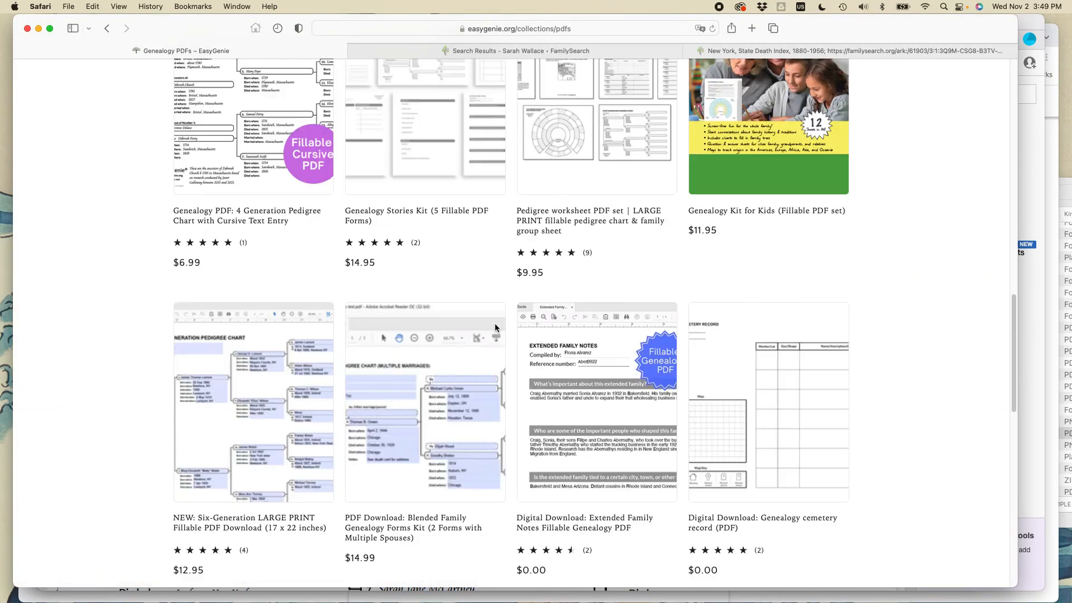
scroll(495, 324, up, 3)
scroll(495, 324, down, 1)
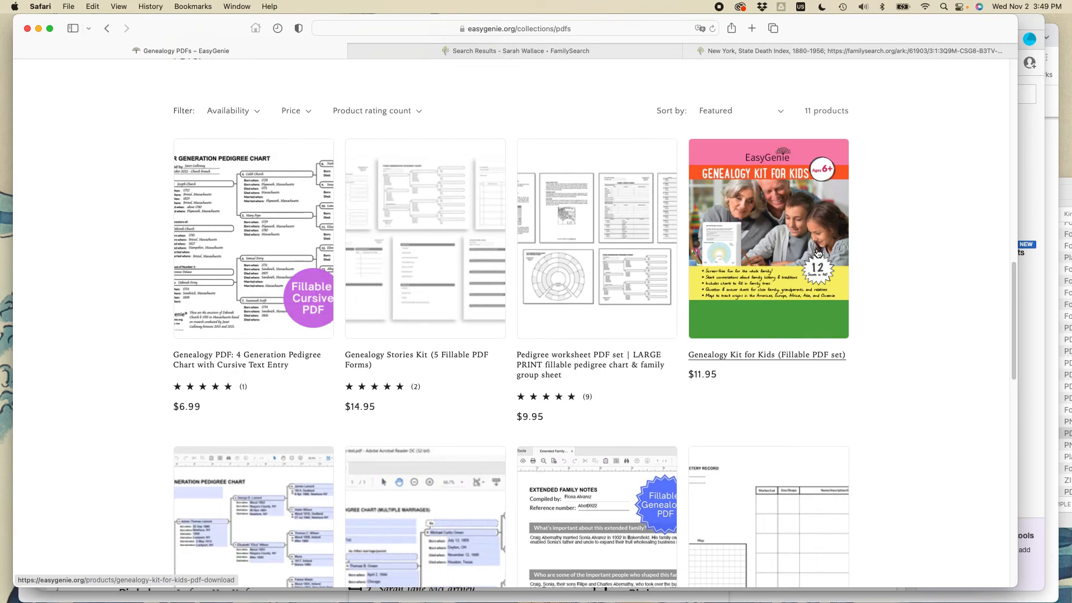
key(super)
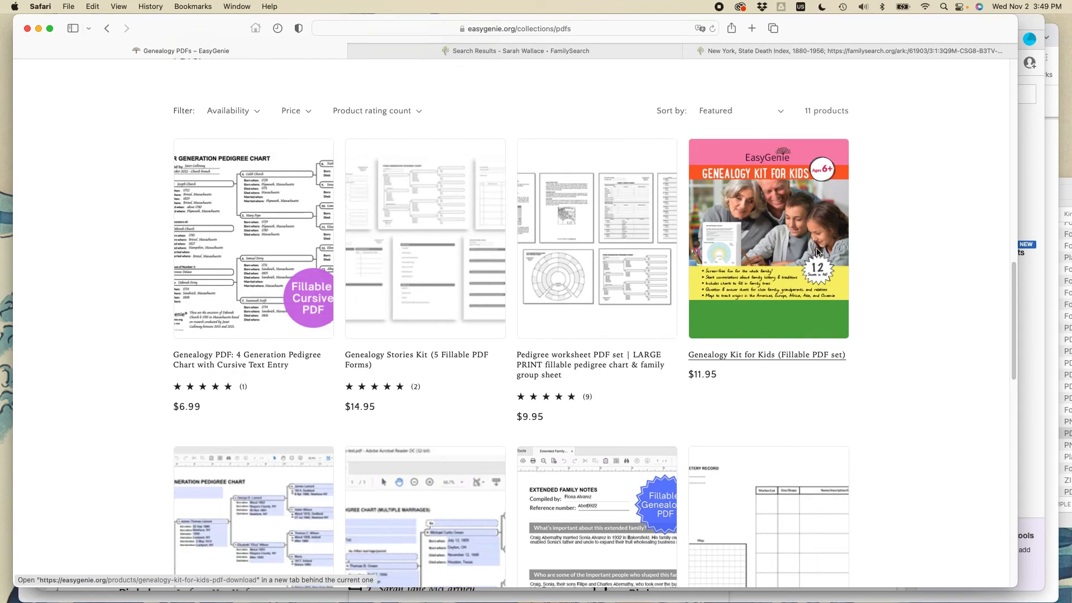